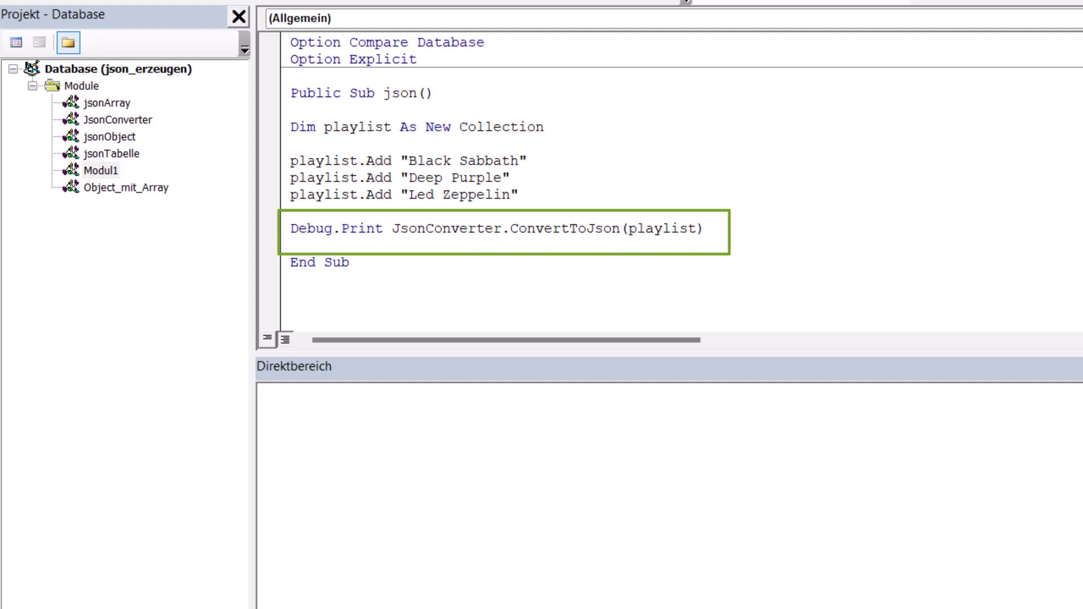
# Run the json procedure to print the playlist Collection as a JSON array.
pyautogui.click(567, 164)
pyautogui.click(269, 1)
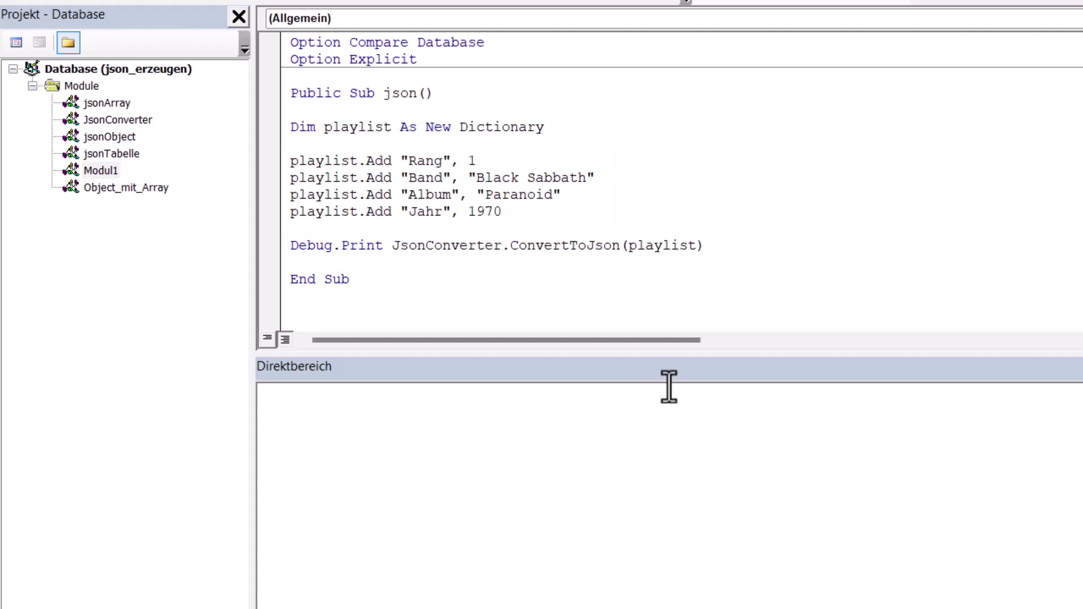
# Run the Dictionary procedure, then add Whitespace:=2 to the ConvertToJson call.
pyautogui.click(731, 247)
pyautogui.click(269, 2)
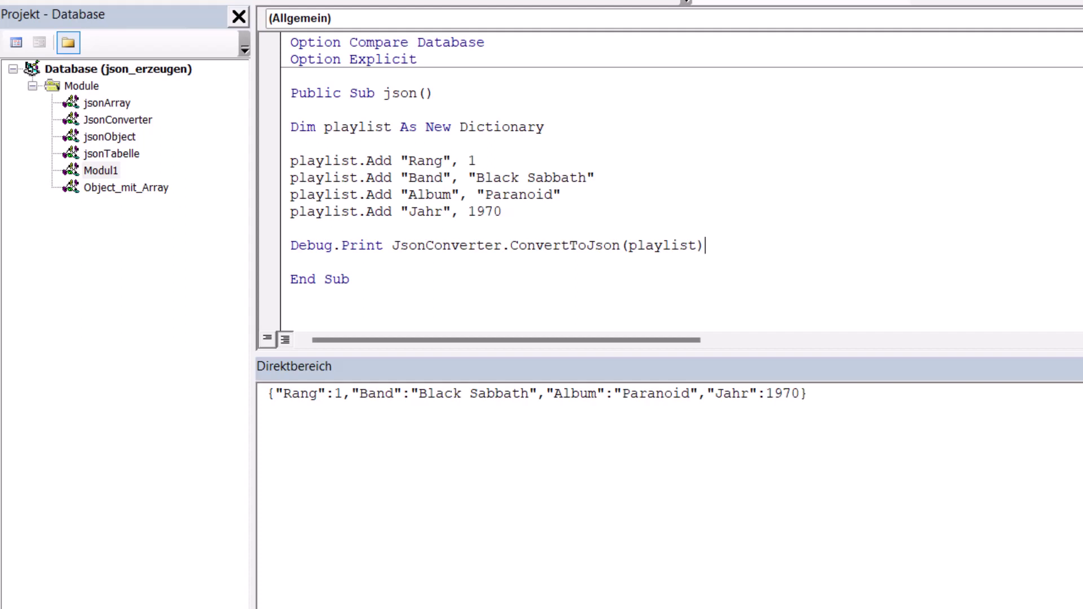
pyautogui.press('Left')
pyautogui.write(', Whitespace:=2')
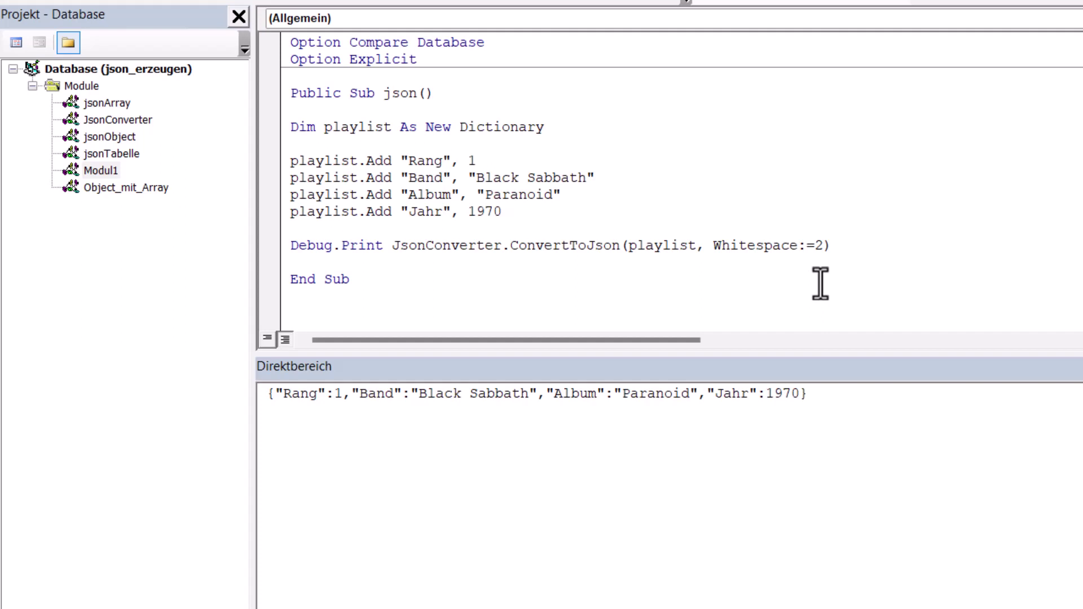
# Rerun the procedure to print the Dictionary as 2-space indented JSON.
pyautogui.click(607, 177)
pyautogui.click(264, 5)
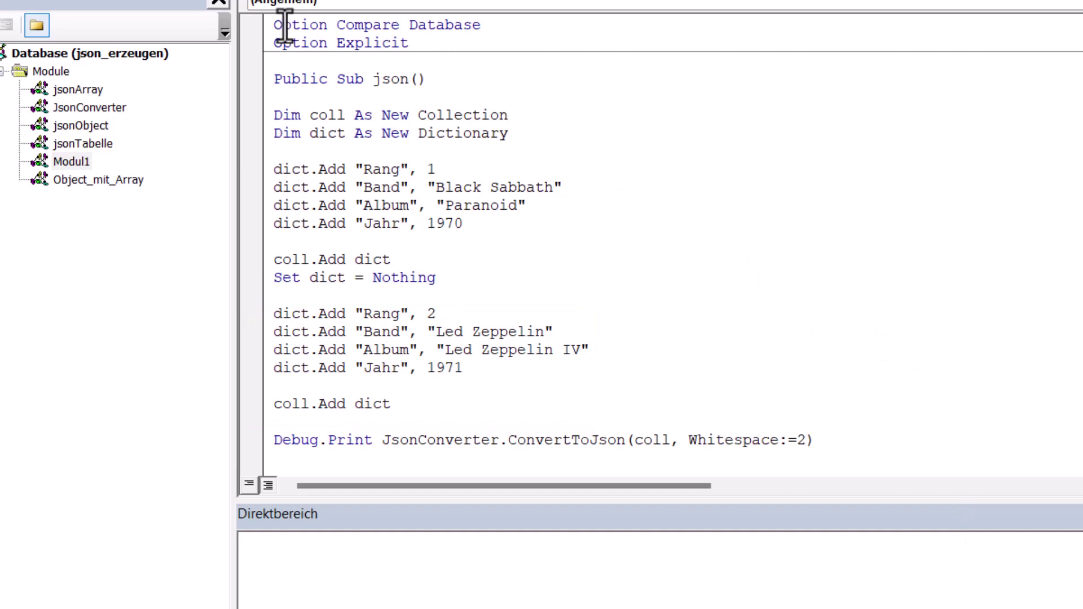
# Run the two-band Collection procedure and enlarge the Immediate window to read its JSON.
pyautogui.press('F5')
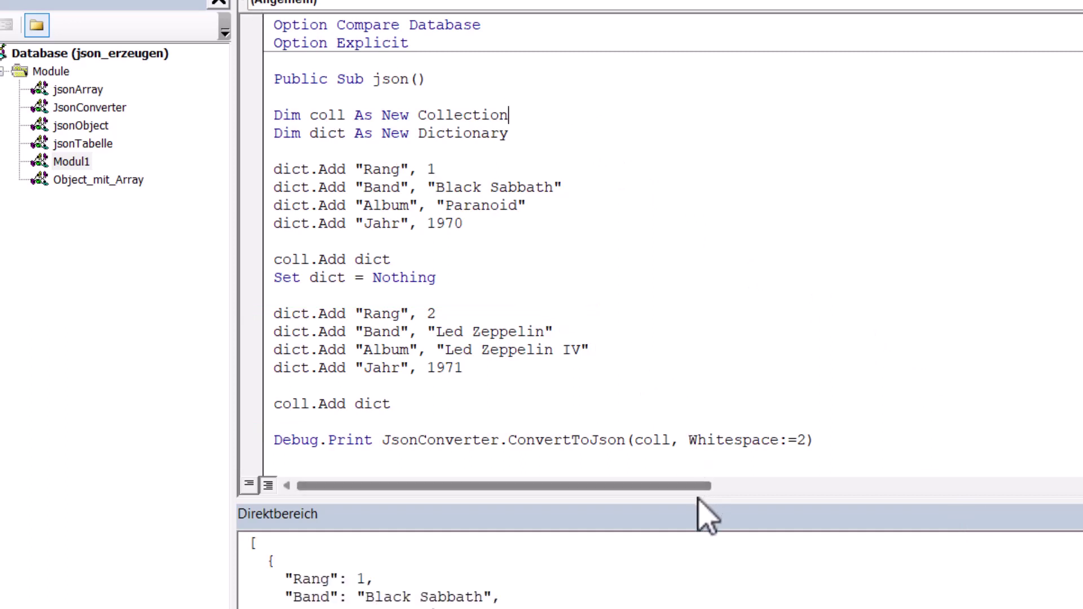
pyautogui.moveTo(703, 499); pyautogui.dragTo(708, 178)
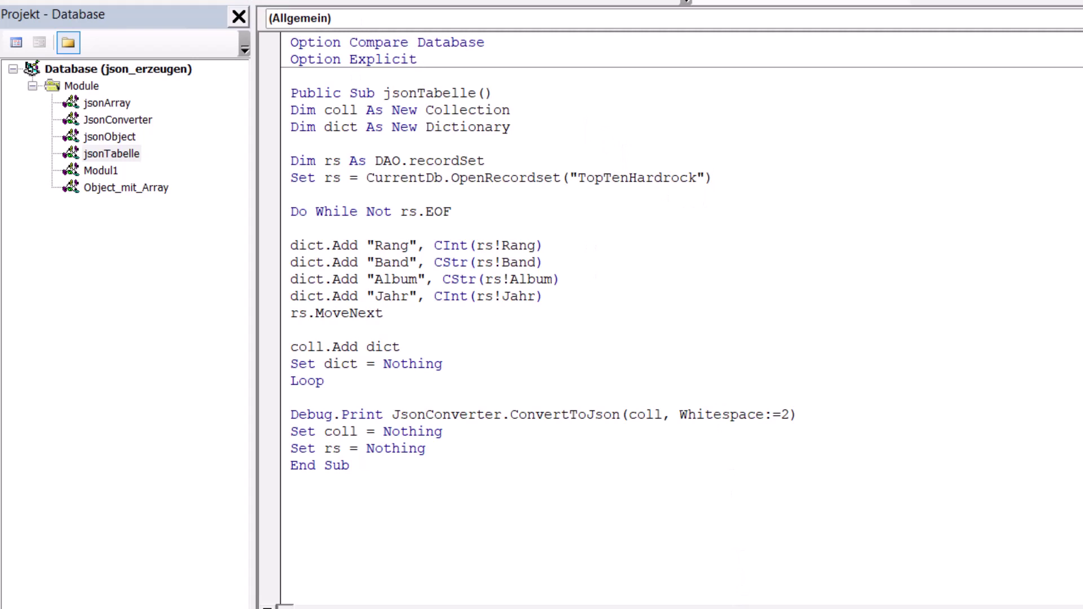
# Enlarge the Immediate window and scroll through the TopTenHardrock table's JSON output.
pyautogui.moveTo(734, 606); pyautogui.dragTo(699, 56)
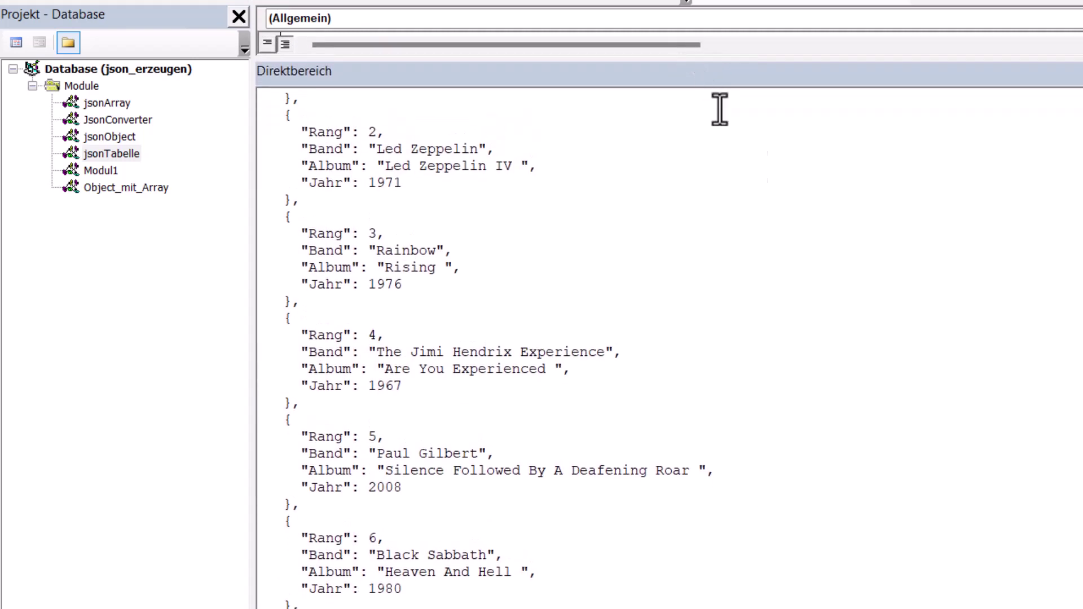
pyautogui.click(911, 438)
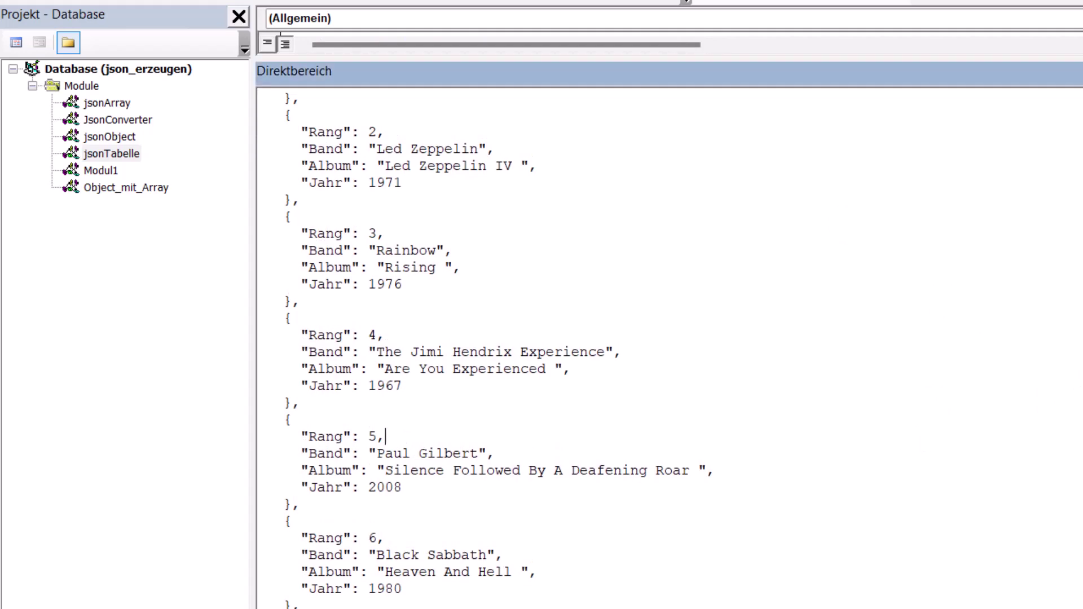
pyautogui.scroll(2, 494, 349)
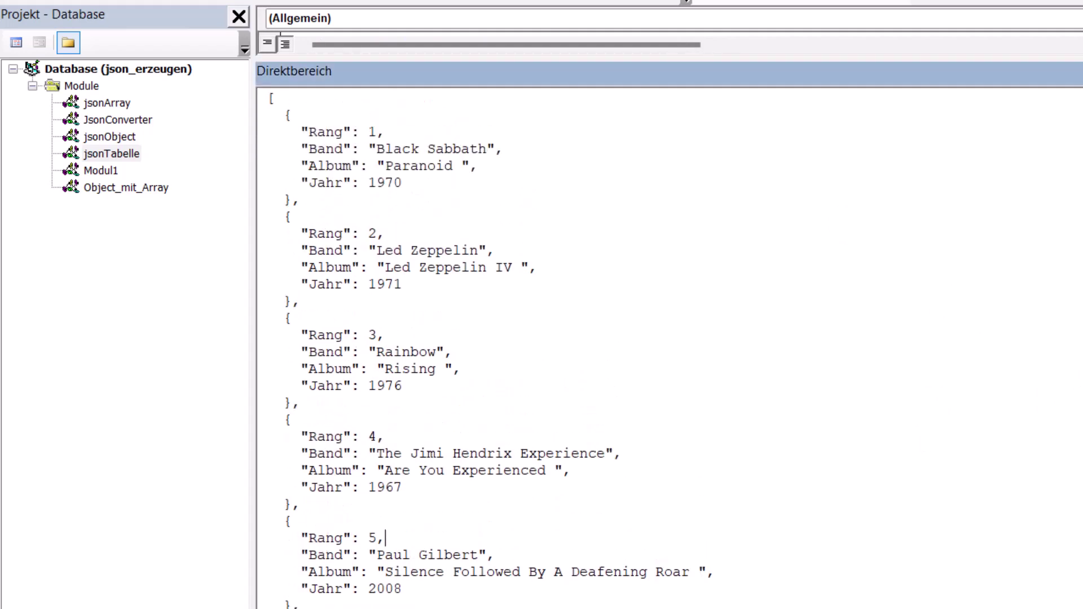
pyautogui.scroll(-2, 495, 350)
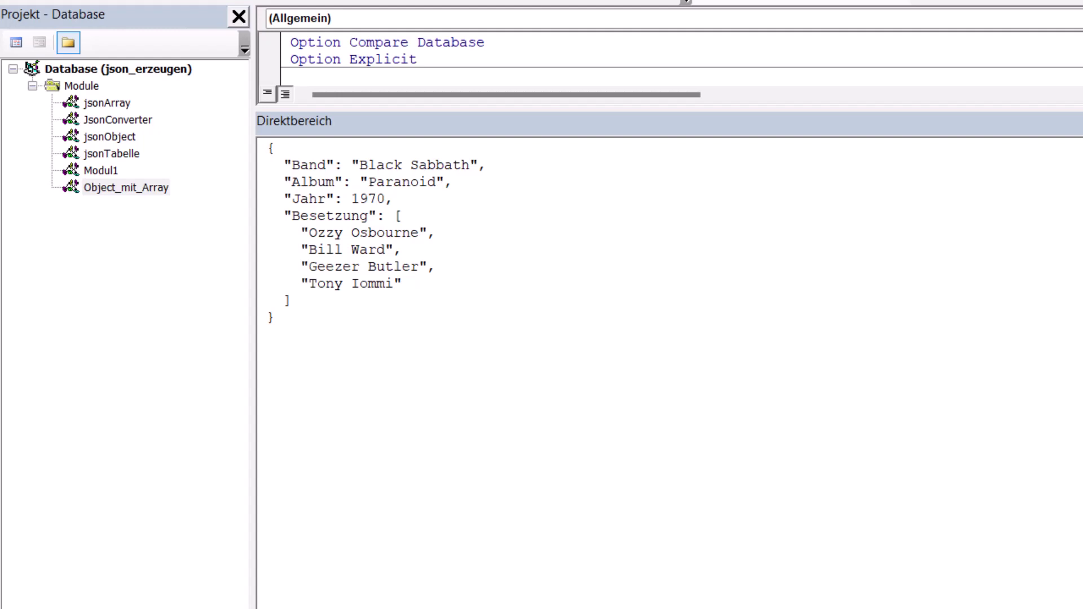
# Expand the code pane to show the full jsonArray procedure, then re-enlarge the Immediate window.
pyautogui.moveTo(957, 109); pyautogui.dragTo(936, 242)
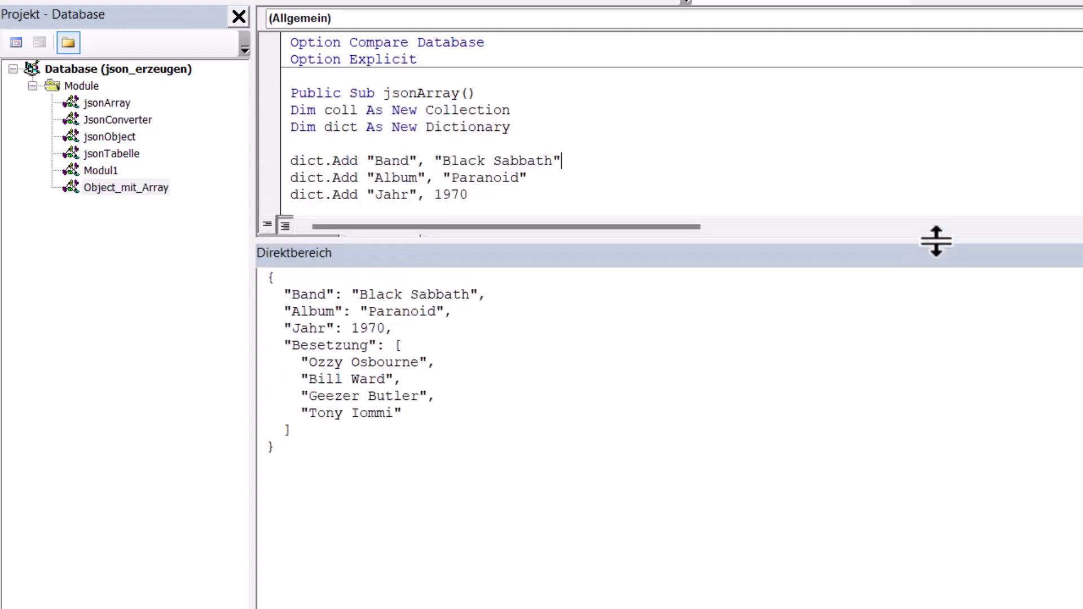
pyautogui.moveTo(937, 242); pyautogui.dragTo(935, 243)
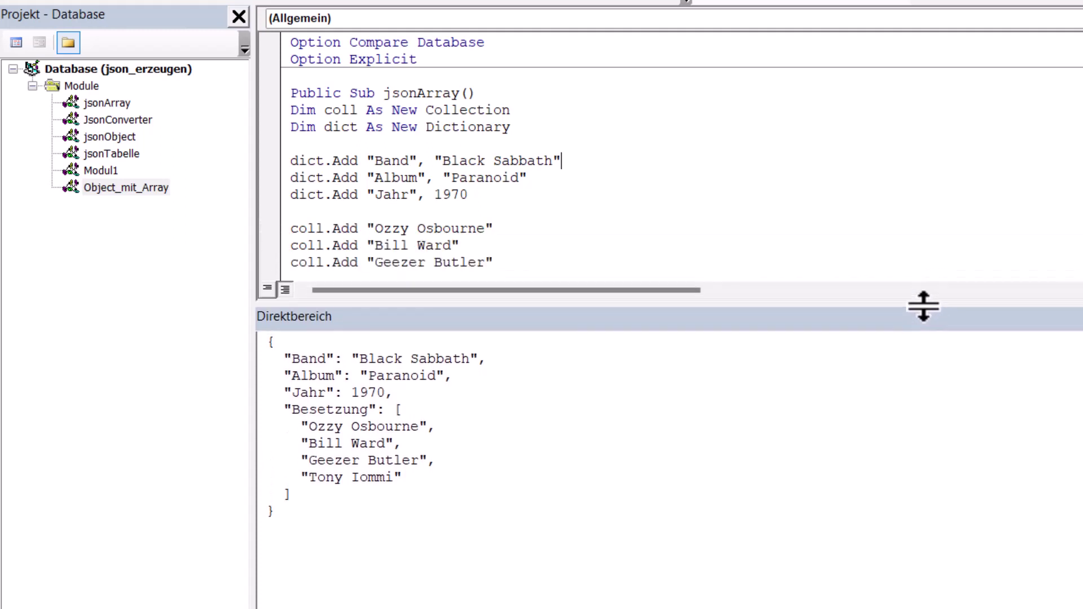
pyautogui.moveTo(935, 243); pyautogui.dragTo(924, 309)
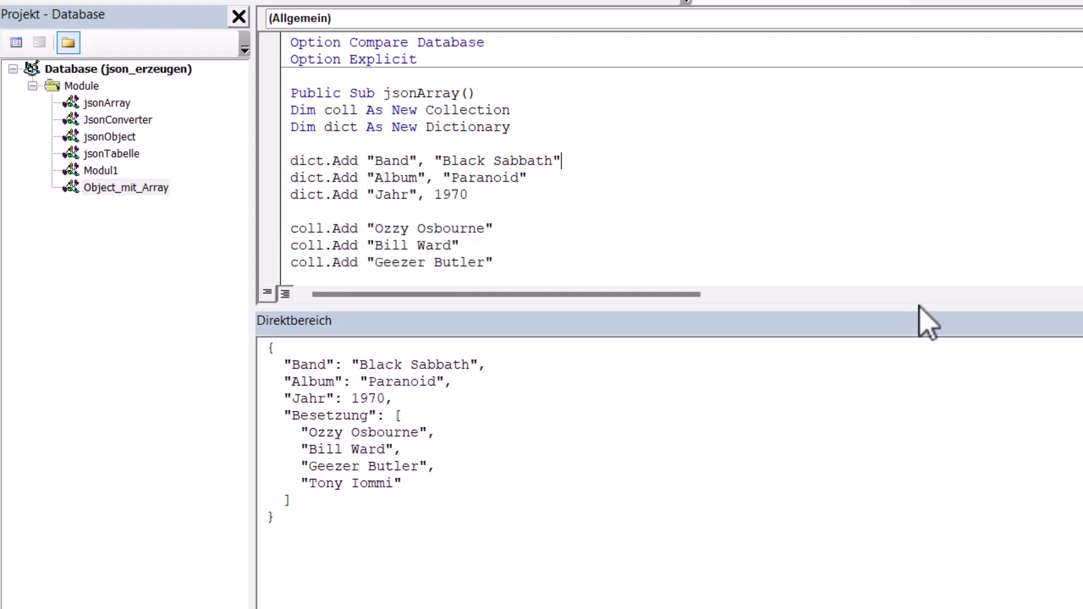
pyautogui.moveTo(914, 305); pyautogui.dragTo(908, 332)
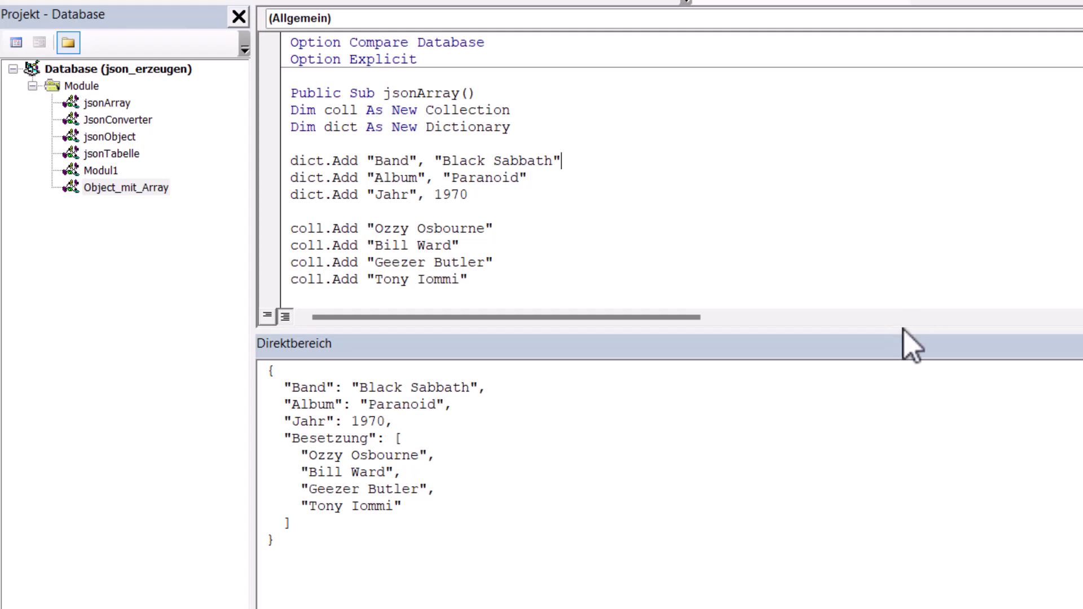
pyautogui.moveTo(907, 329); pyautogui.dragTo(893, 366)
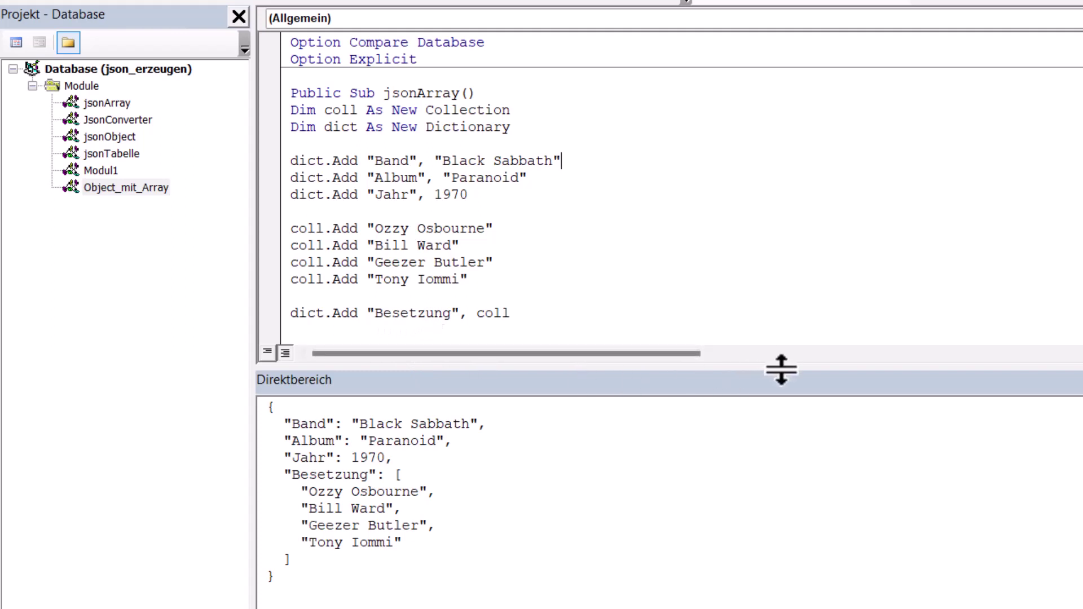
pyautogui.moveTo(782, 370); pyautogui.dragTo(770, 468)
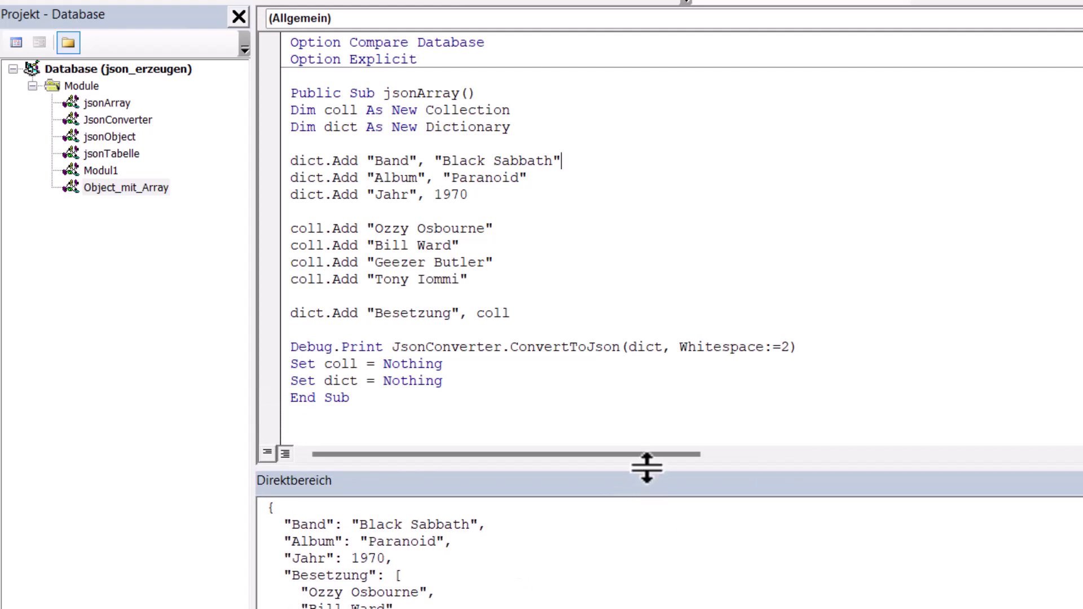
pyautogui.moveTo(647, 471); pyautogui.dragTo(637, 313)
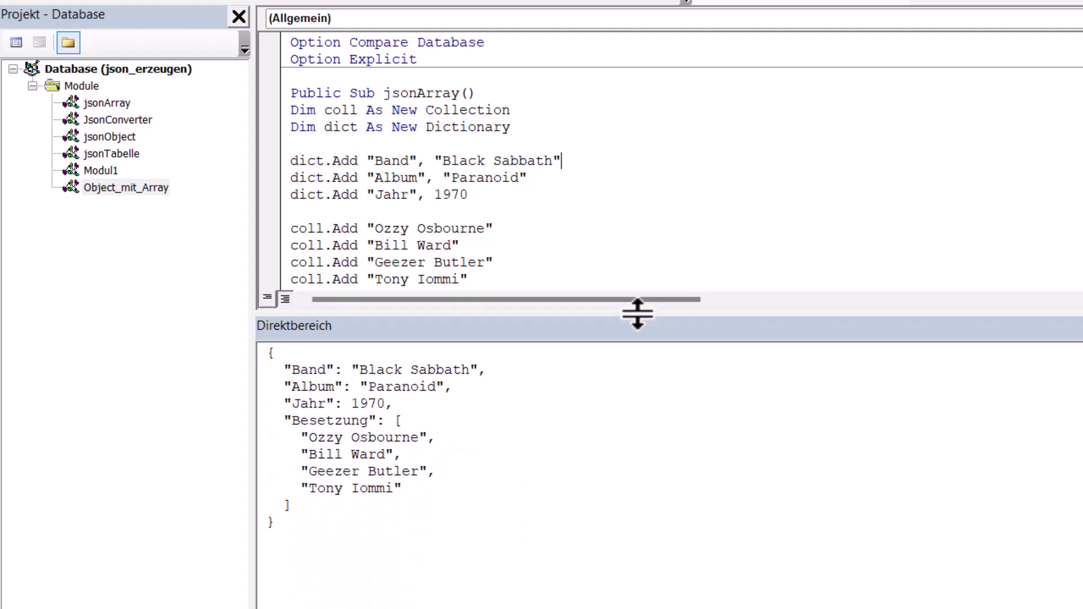